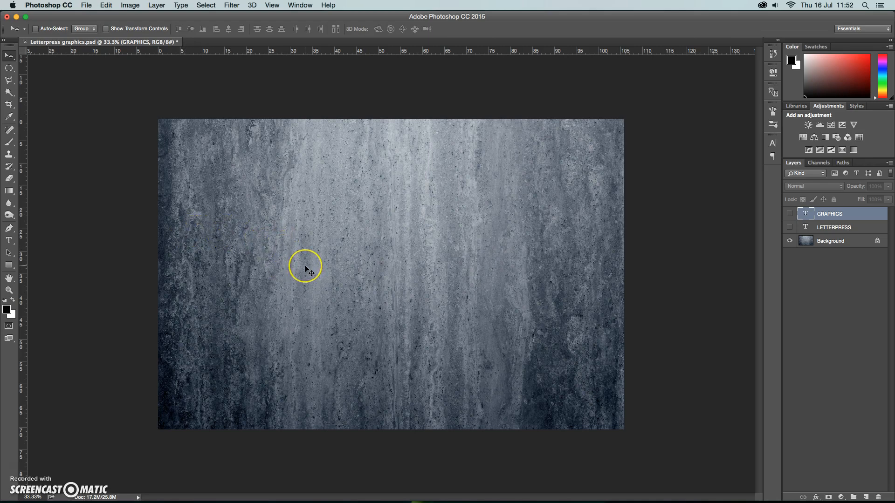
Show the LETTERPRESS text layer with GRAPHICS hidden, and move LETTERPRESS above GRAPHICS in the layer stack
drag(308, 265, 461, 258)
click(790, 227)
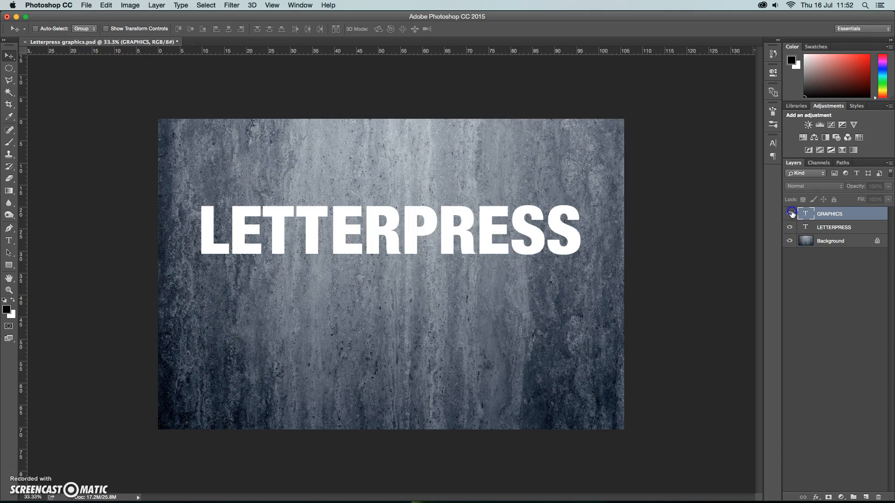
click(790, 214)
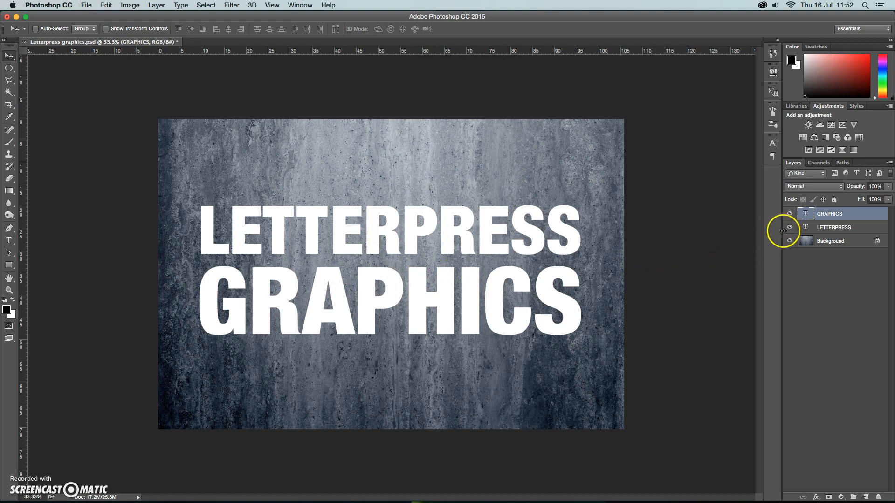
click(794, 214)
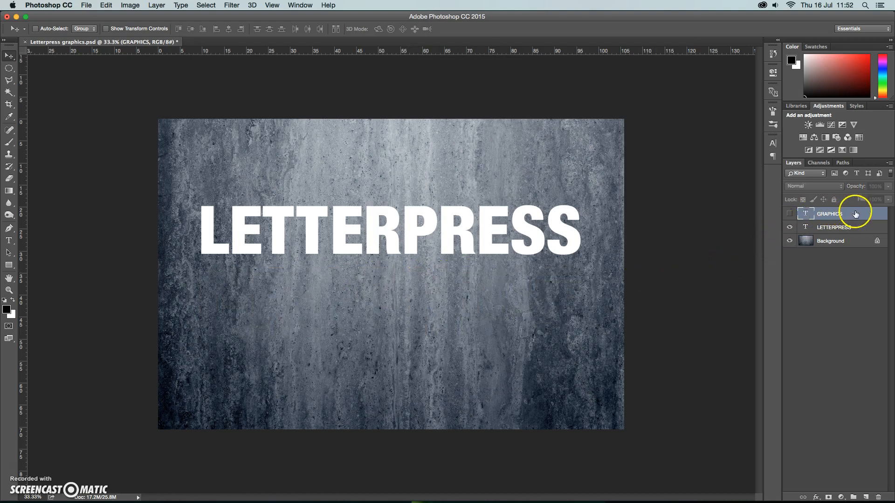
mouse_move(830, 230)
mouse_down()
mouse_move(845, 225)
mouse_move(842, 217)
mouse_up()
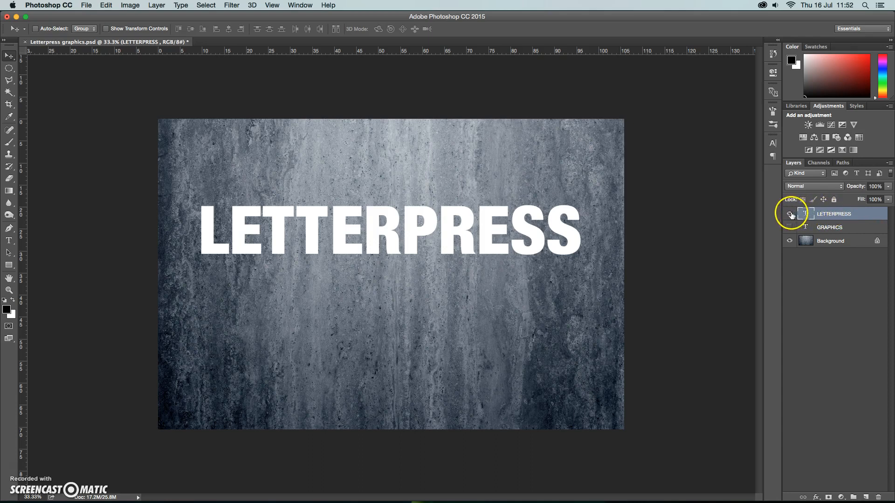
Reduce the LETTERPRESS layer's fill to 0% while leaving its opacity at 100%
click(889, 200)
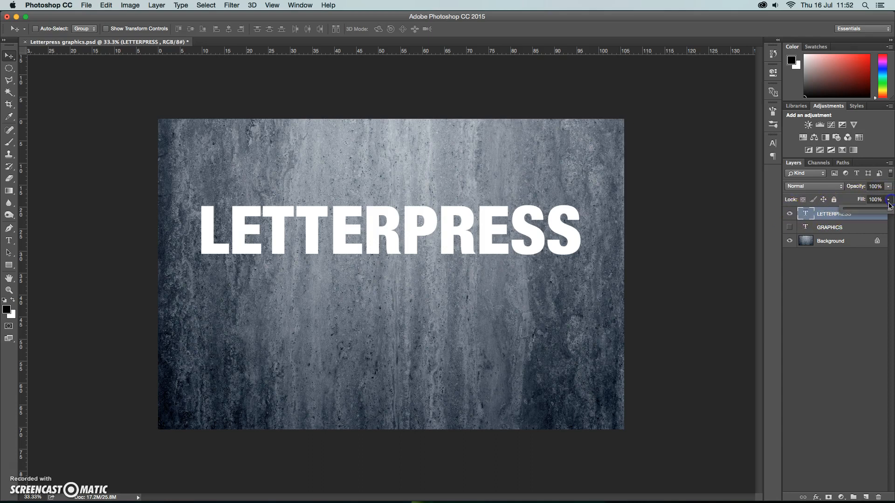
drag(888, 211, 844, 210)
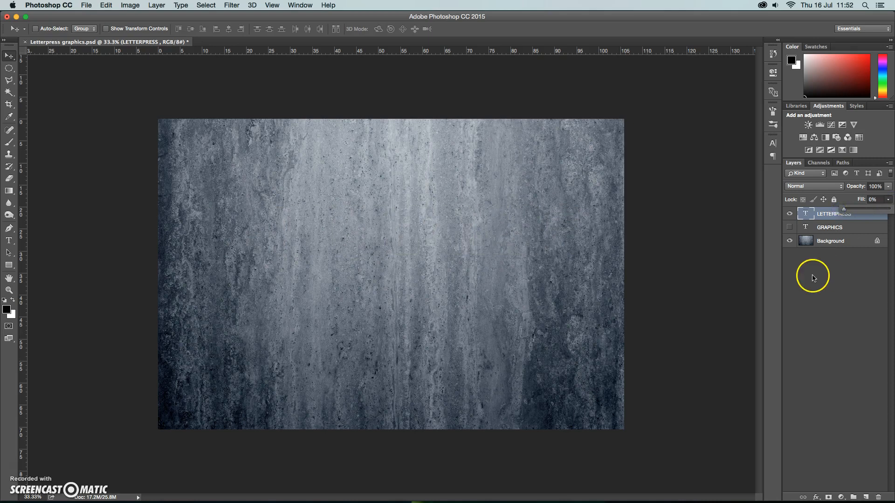
click(859, 217)
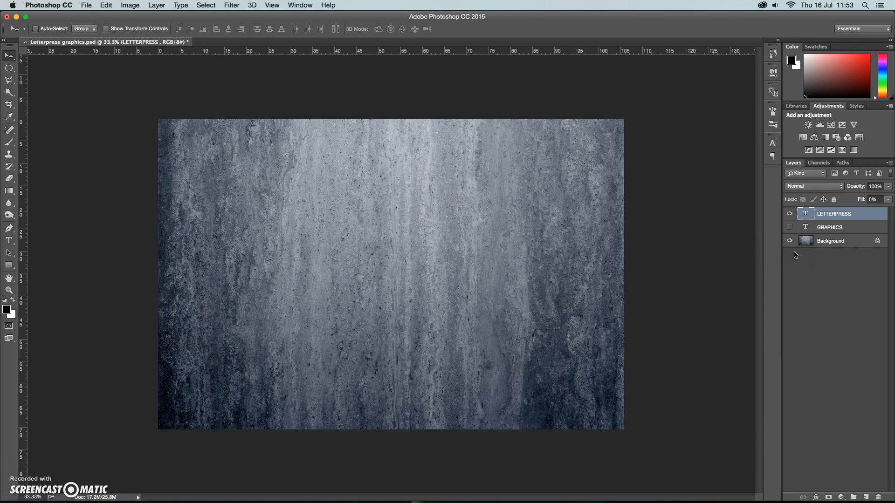
Add a Bevel & Emboss layer style to the LETTERPRESS layer, using the Emboss style
click(867, 214)
drag(713, 236, 748, 234)
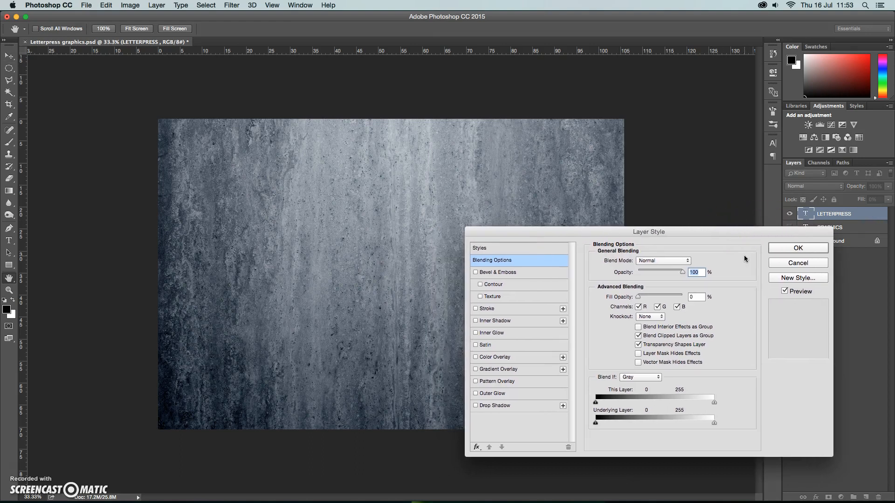
click(501, 274)
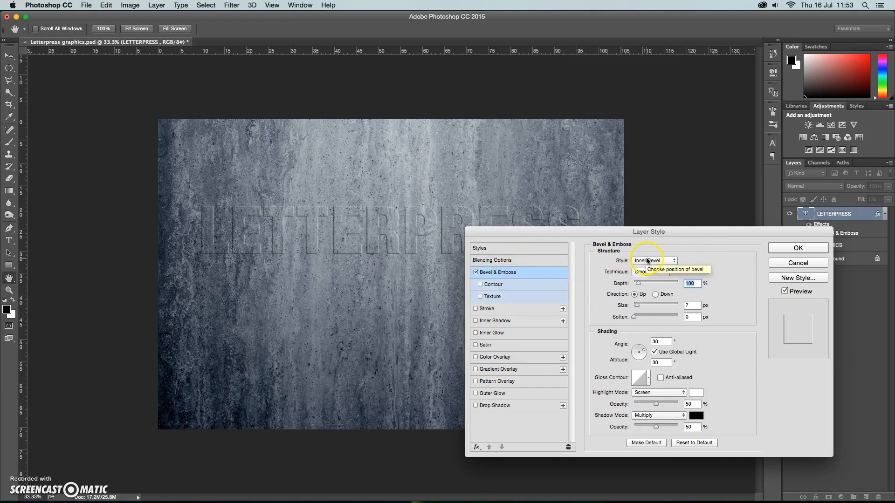
click(674, 261)
click(645, 268)
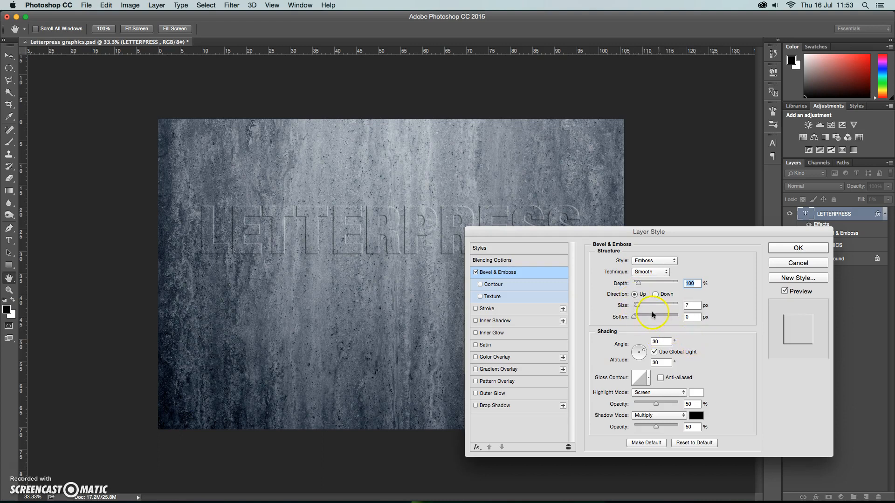
Set the bevel's size to 9 px, its light angle to 75° with 5° altitude, and its shadow opacity to 25%
click(638, 307)
drag(638, 308, 638, 308)
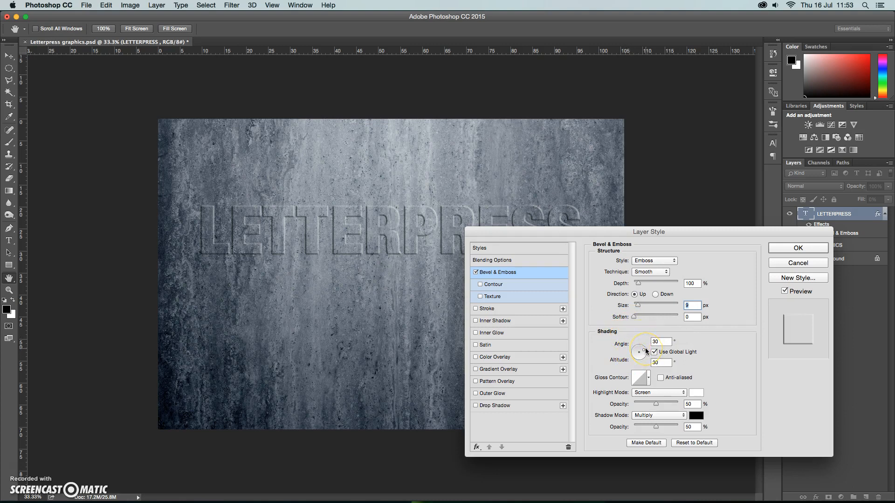
mouse_move(646, 352)
mouse_down()
mouse_move(641, 359)
mouse_move(641, 348)
mouse_up()
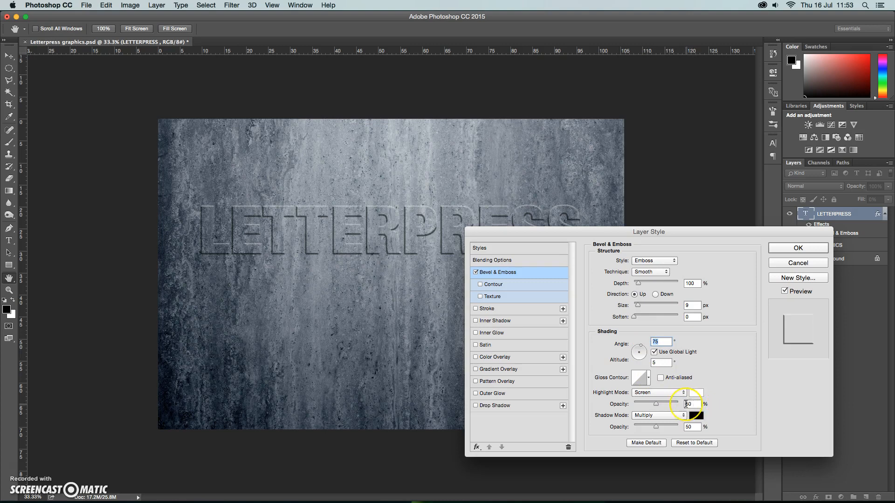
click(692, 427)
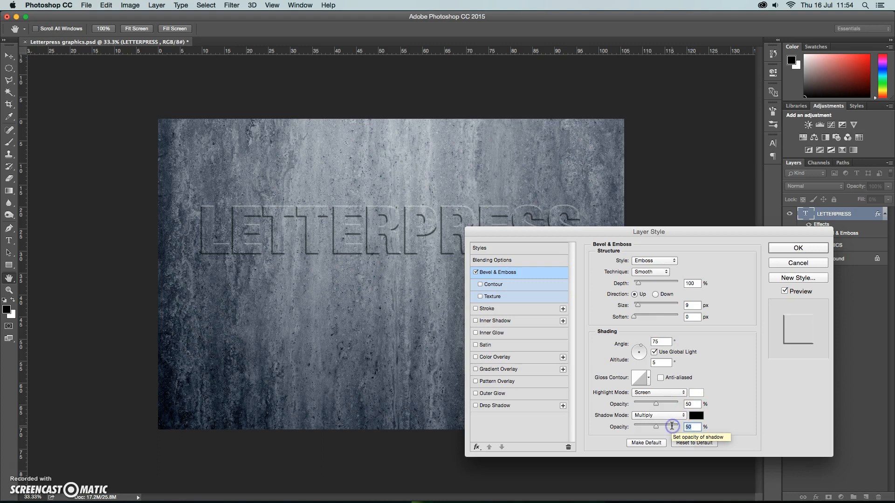
text(25)
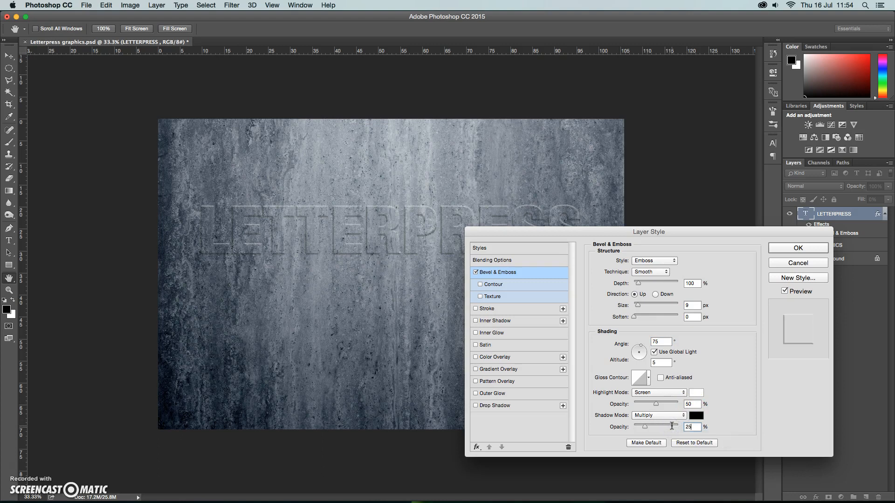
click(728, 416)
Add a Gradient Overlay to the LETTERPRESS layer using the Black, White gradient preset
click(502, 367)
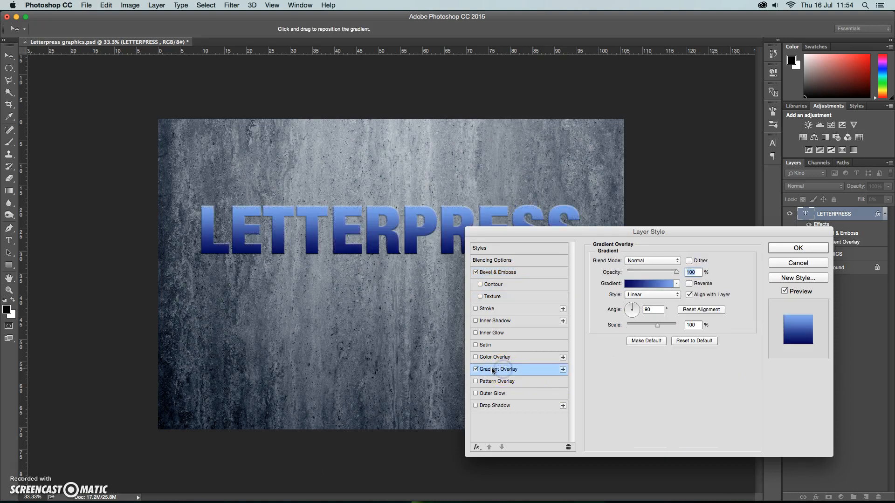
click(675, 284)
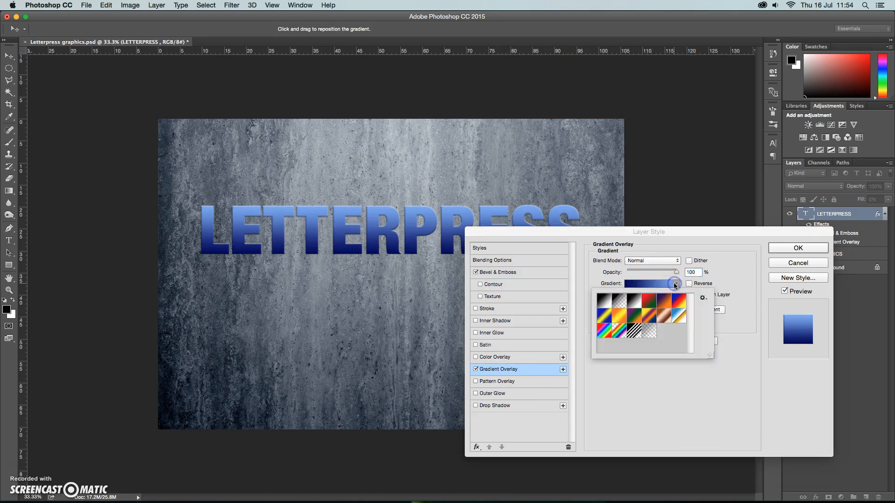
click(635, 301)
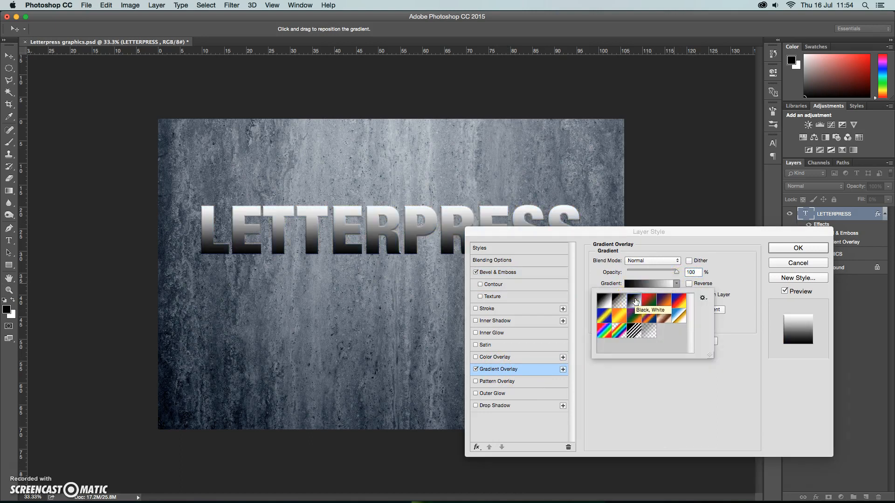
click(732, 278)
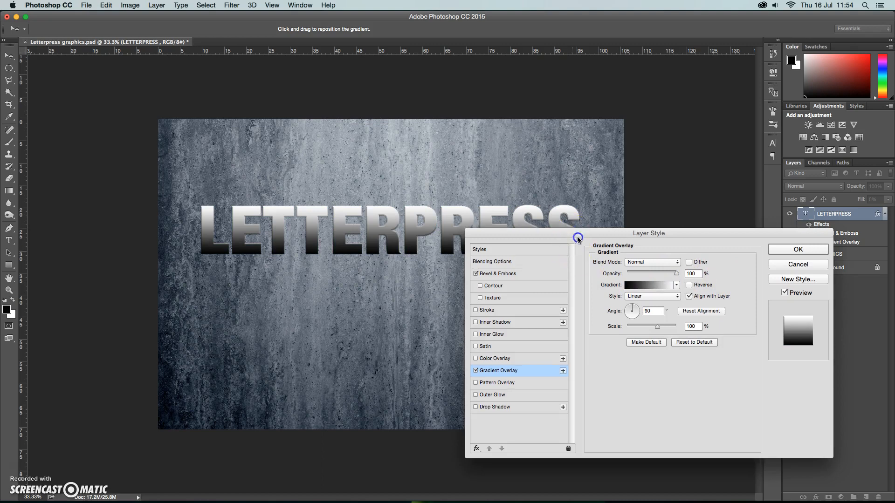
drag(578, 231, 603, 250)
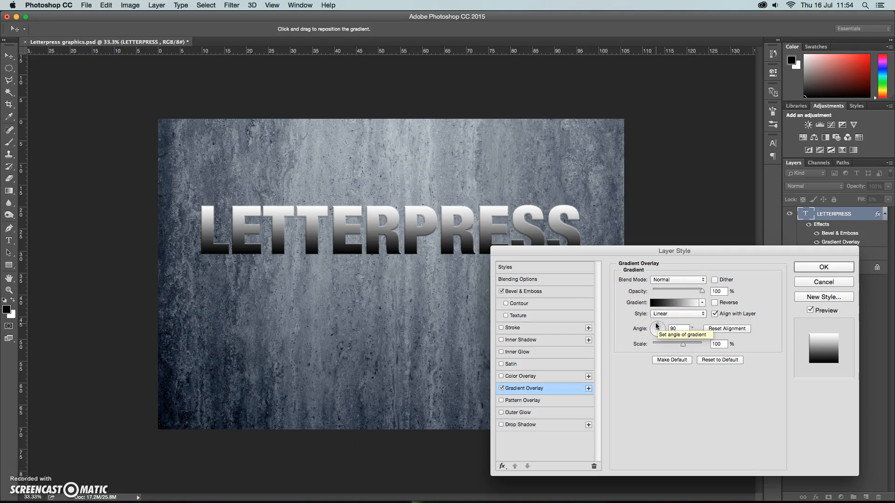
Set the gradient overlay's blend mode to Overlay and its opacity to 15%, comparing the text with and without the effects
click(703, 281)
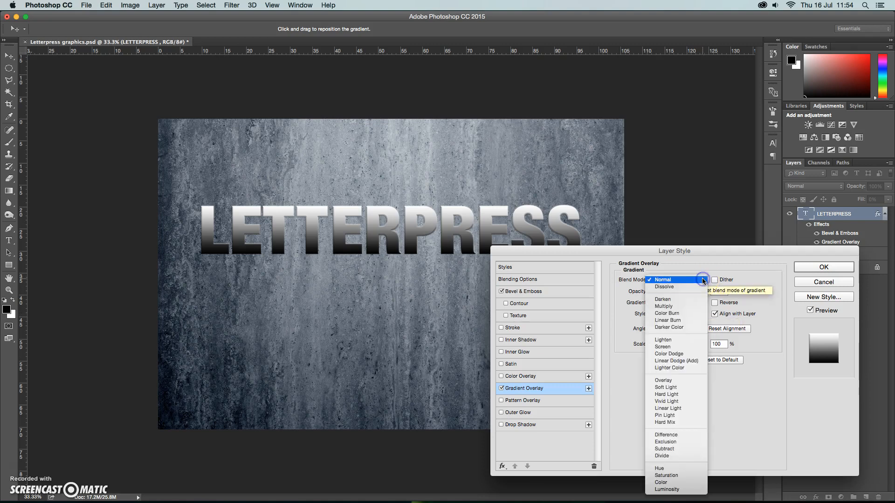
click(680, 381)
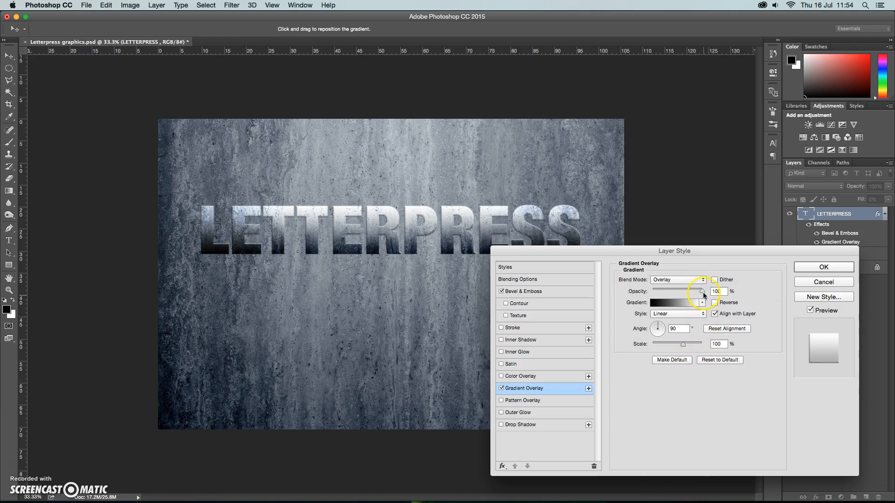
drag(702, 290, 659, 290)
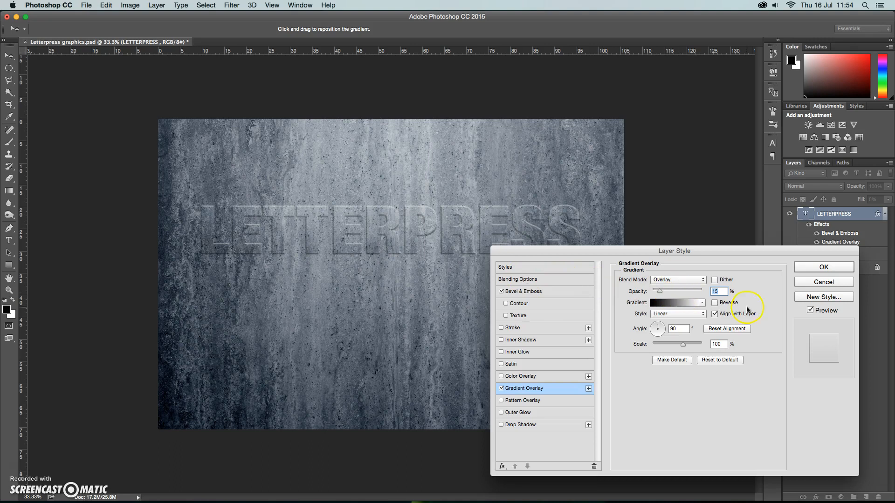
click(811, 310)
click(811, 310)
click(800, 315)
Add a Drop Shadow to the LETTERPRESS layer with Color Burn blend mode and 46% opacity
click(525, 424)
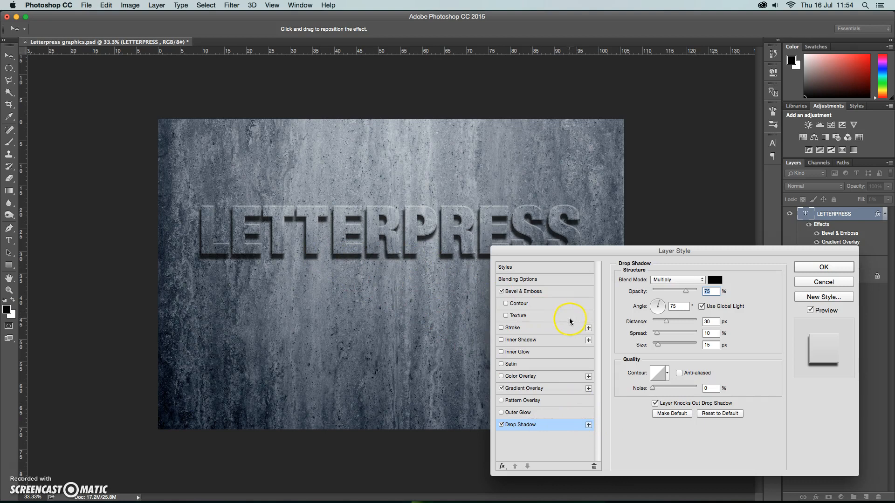
click(693, 280)
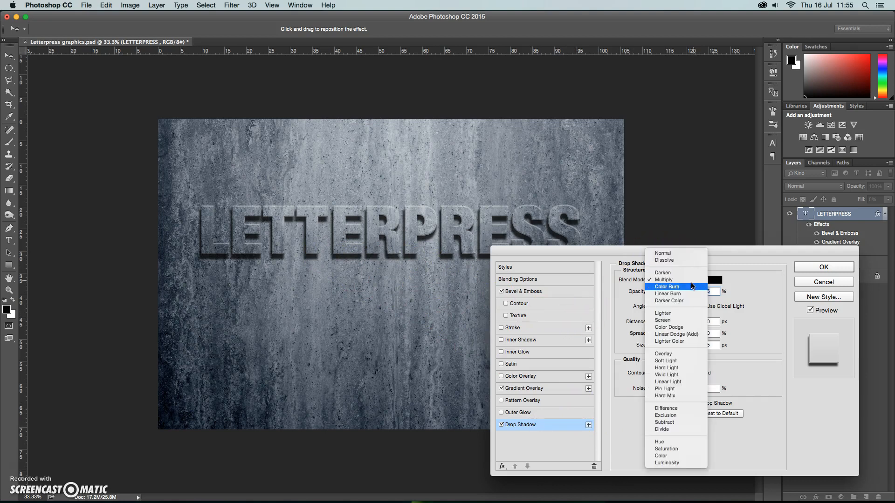
click(687, 321)
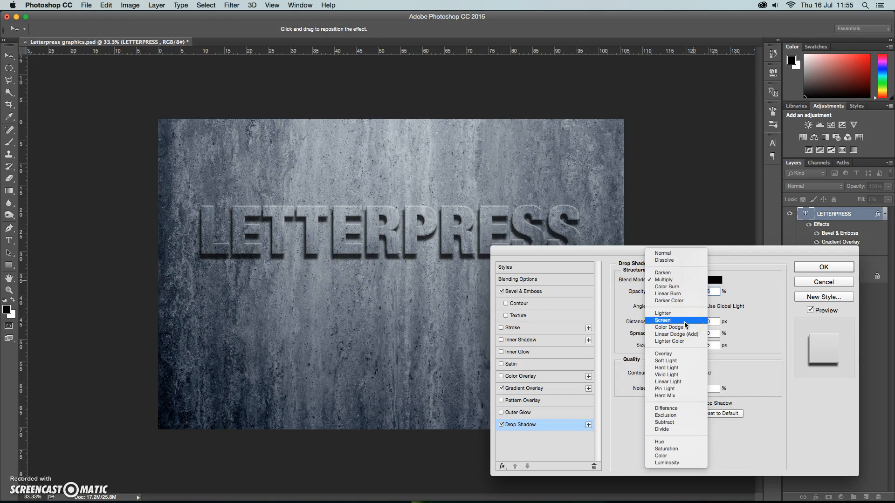
click(682, 287)
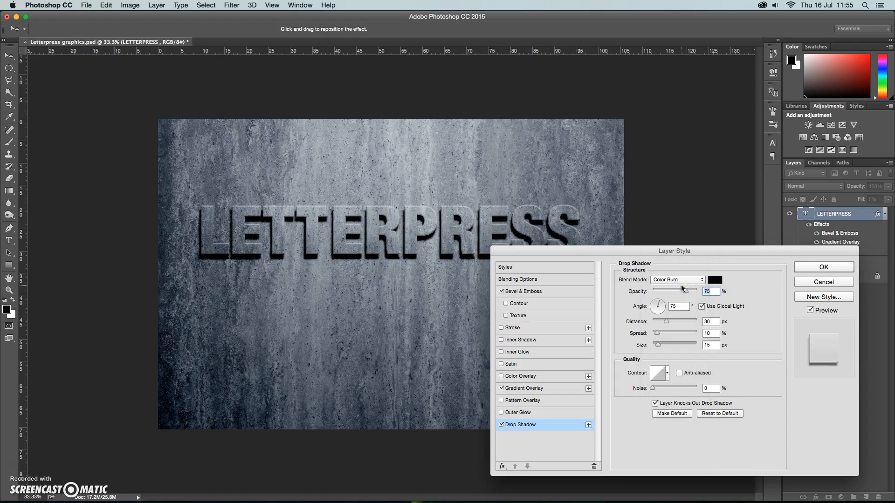
click(742, 324)
drag(685, 291, 673, 292)
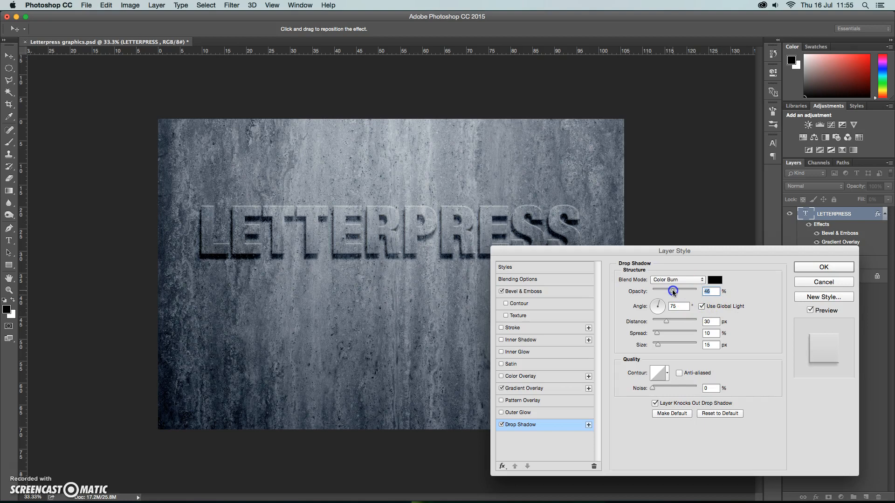
Set the drop shadow's distance to 10 px, keeping 10% spread and 15 px size, and apply the layer style
click(702, 306)
click(706, 322)
text(1)
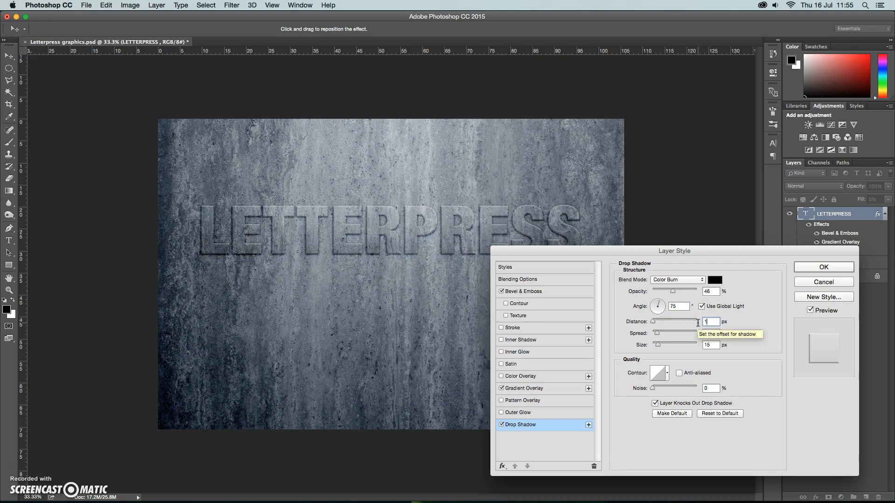
text(0)
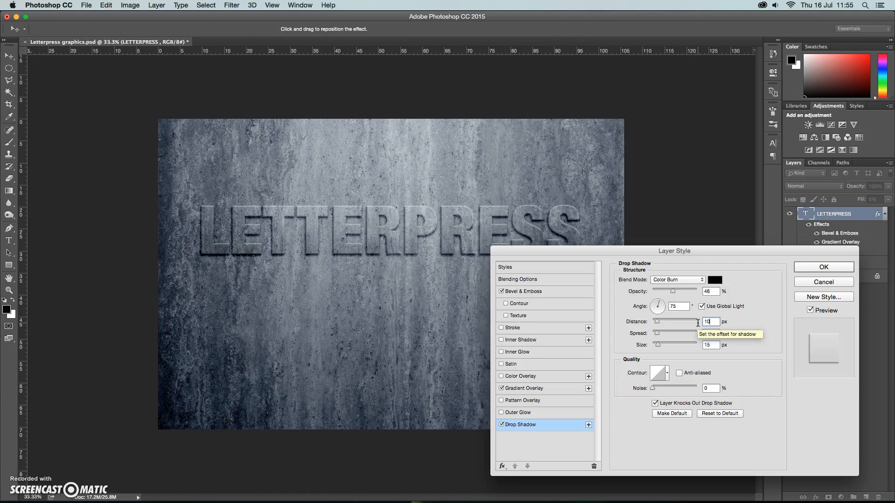
double_click(713, 344)
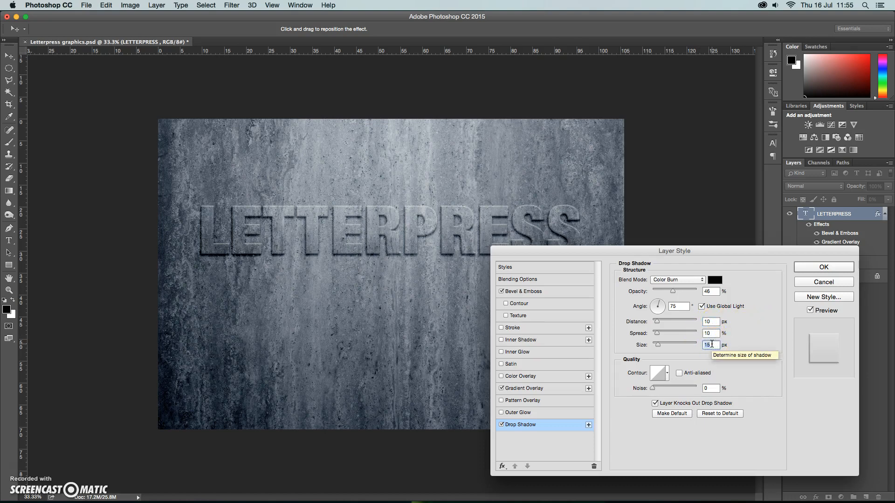
click(659, 334)
drag(659, 334, 658, 335)
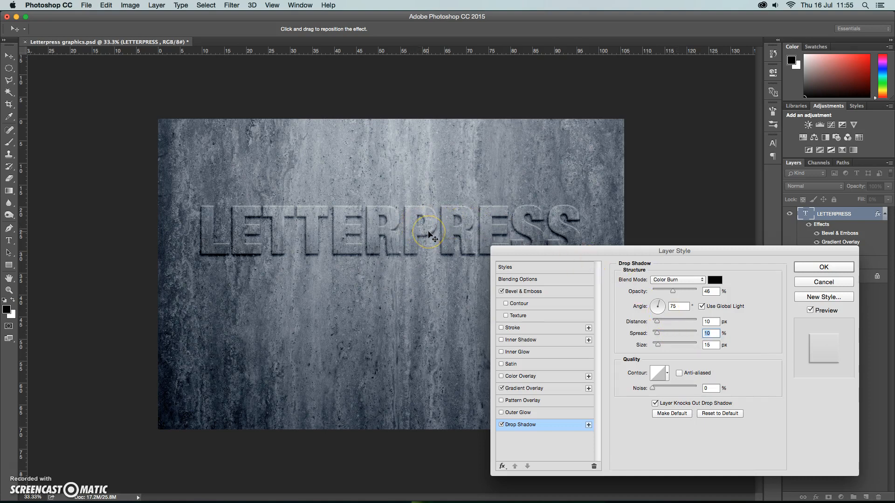
click(815, 268)
Show the GRAPHICS text layer and reduce its fill to 0%
click(790, 262)
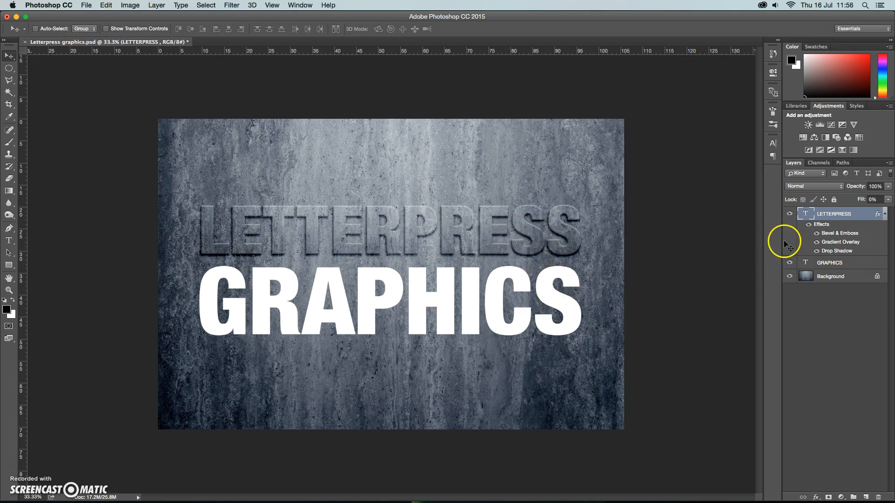
click(859, 263)
click(861, 265)
click(888, 201)
drag(889, 210, 831, 209)
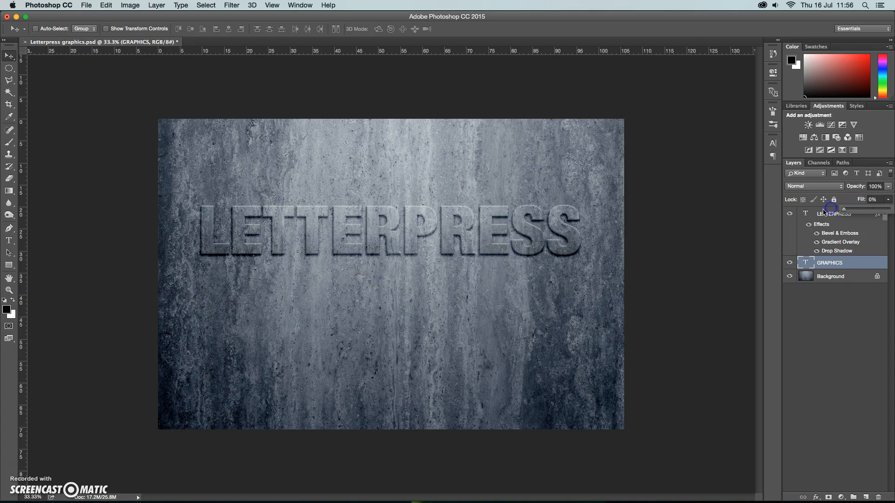
click(860, 262)
Add a Bevel & Emboss effect to the GRAPHICS layer using the Emboss style, Down direction and 9 px size
double_click(860, 262)
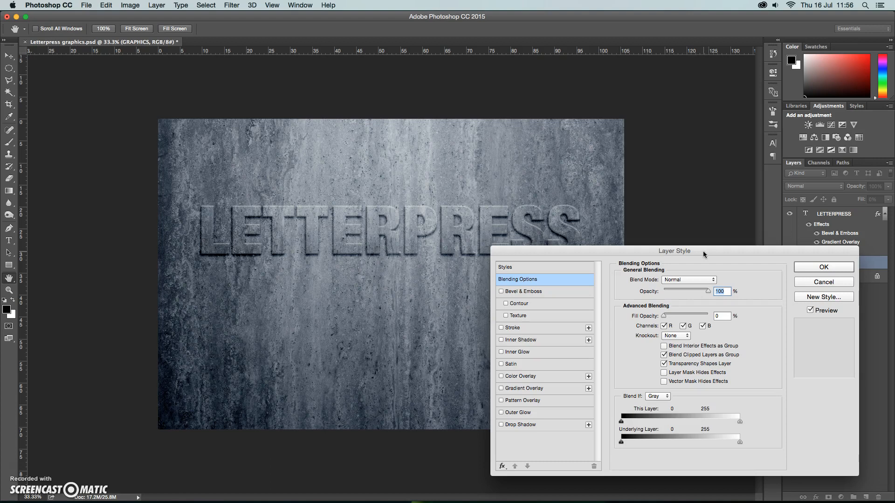
click(528, 292)
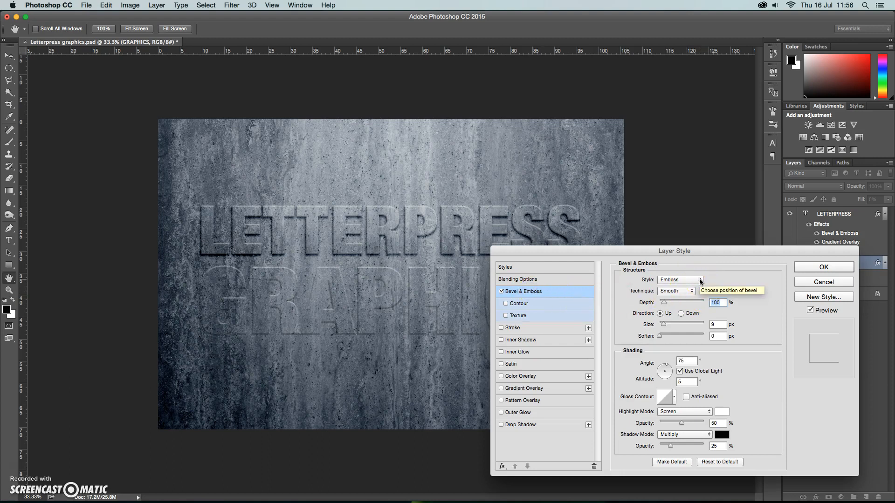
click(681, 314)
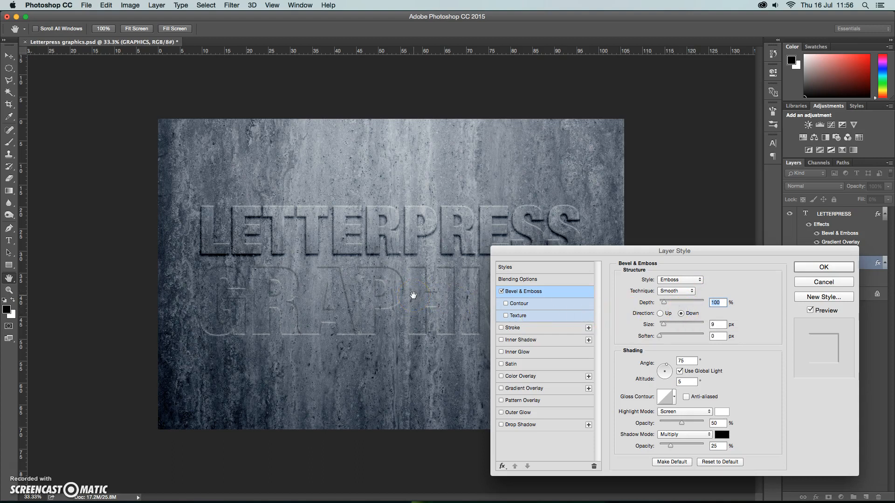
drag(665, 325, 666, 326)
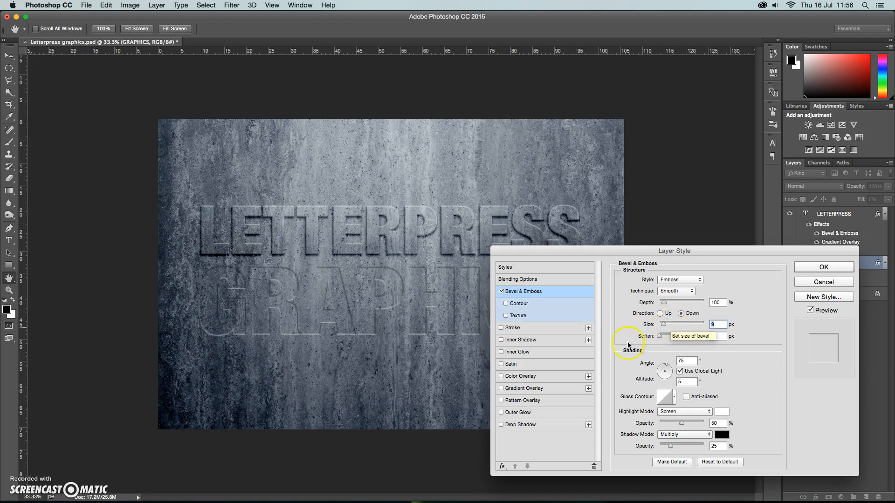
Add a Color Overlay to the GRAPHICS layer and set its colour to black
click(528, 376)
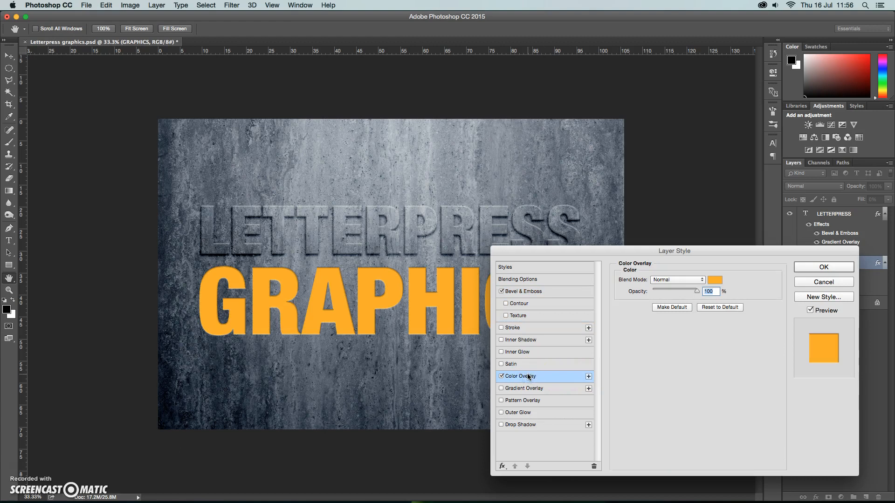
click(715, 279)
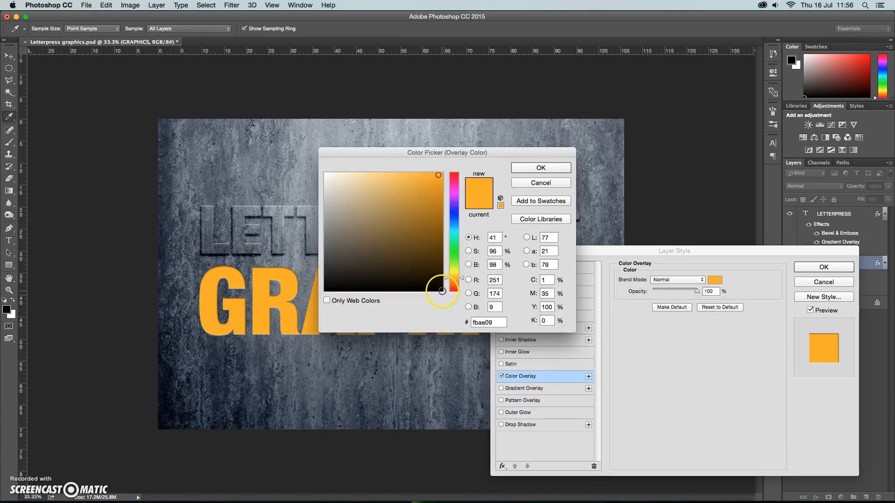
click(442, 290)
click(541, 168)
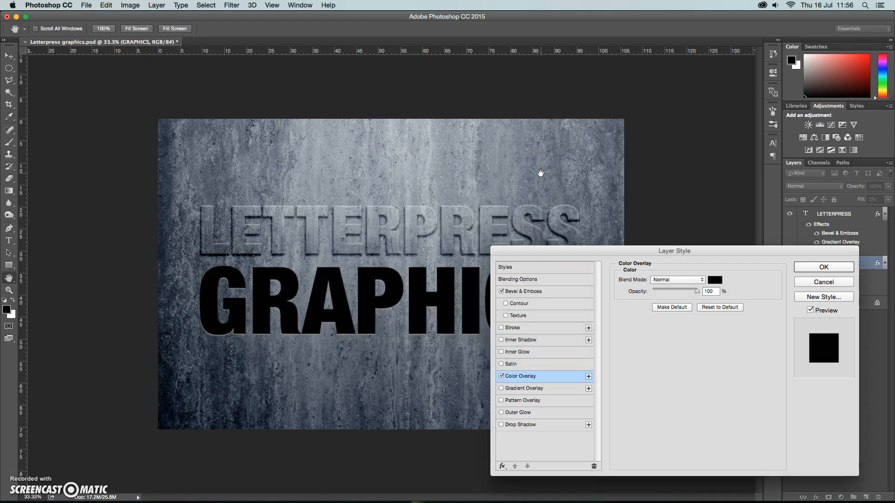
Set the color overlay's blend mode to Color Burn and its opacity to 10%
click(678, 281)
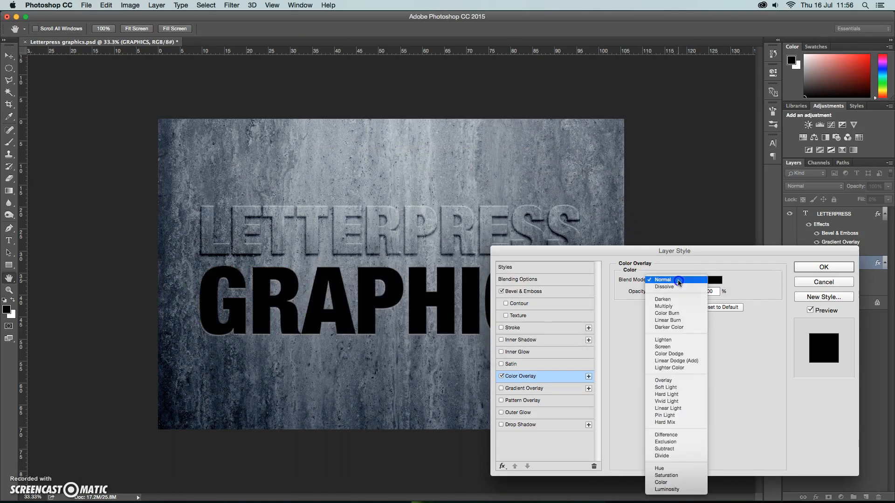
click(681, 314)
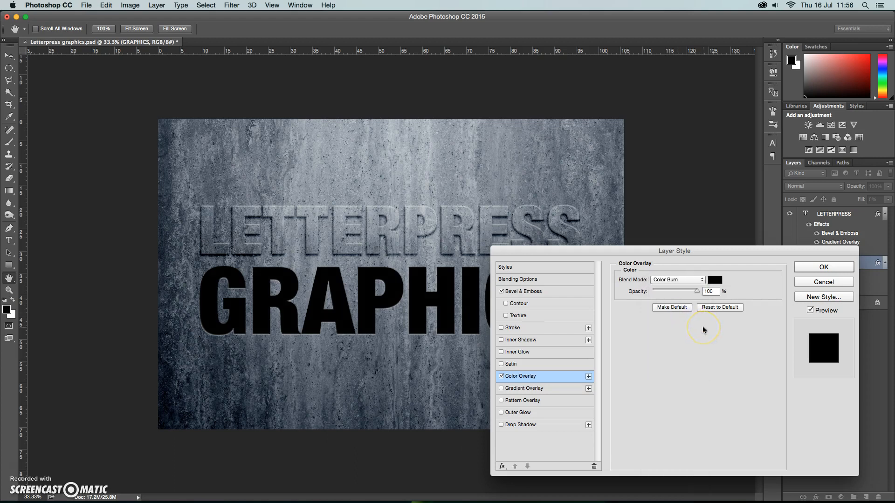
drag(698, 290, 660, 292)
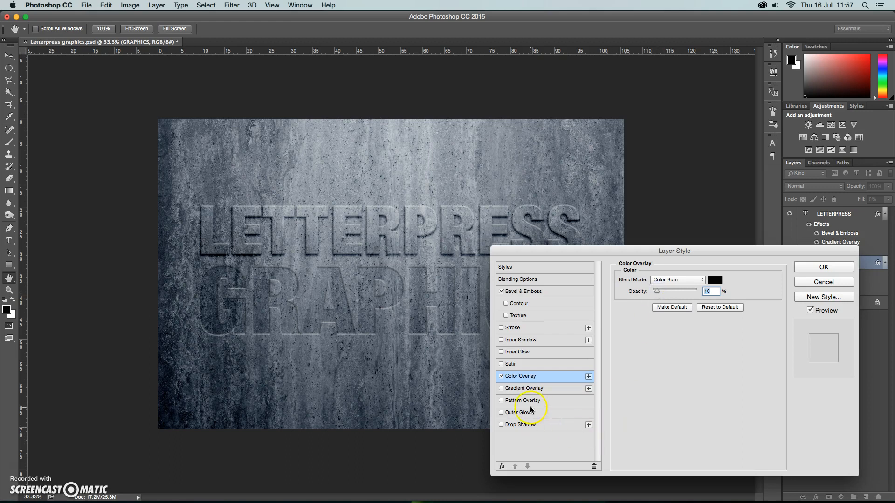
Add an Inner Shadow to the GRAPHICS layer with Color Burn blend mode and 25% opacity, and apply the layer style
click(529, 340)
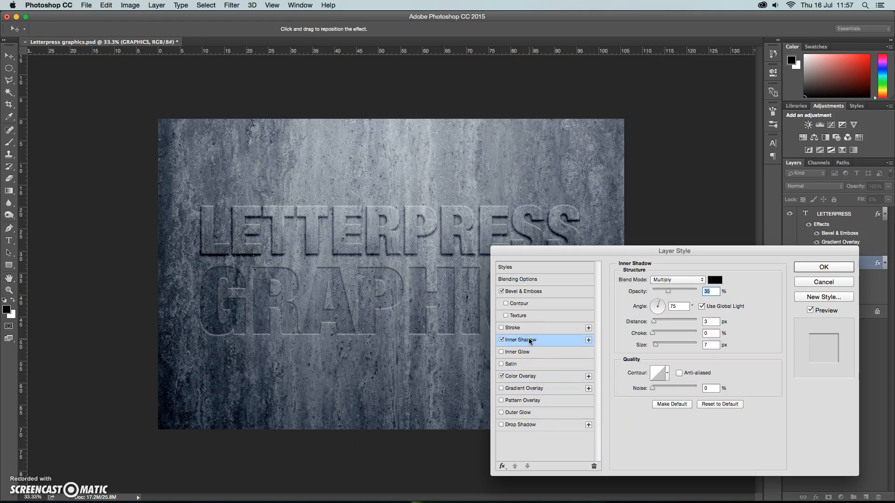
click(677, 282)
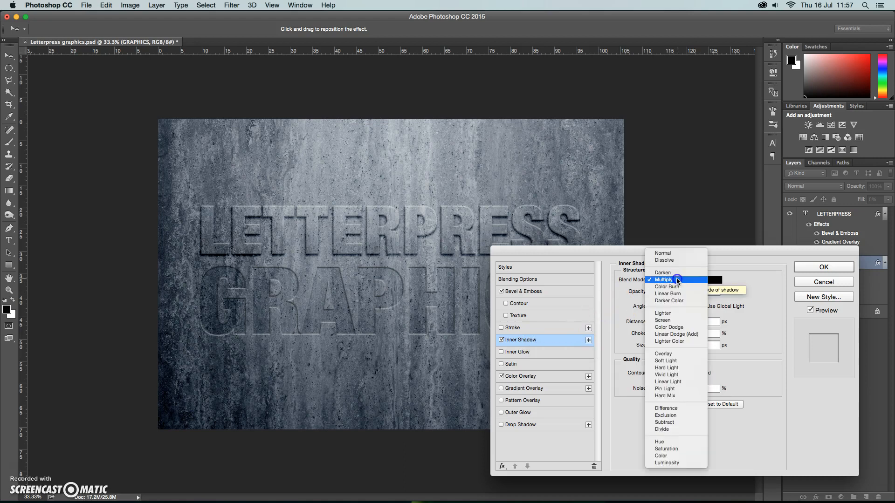
click(669, 287)
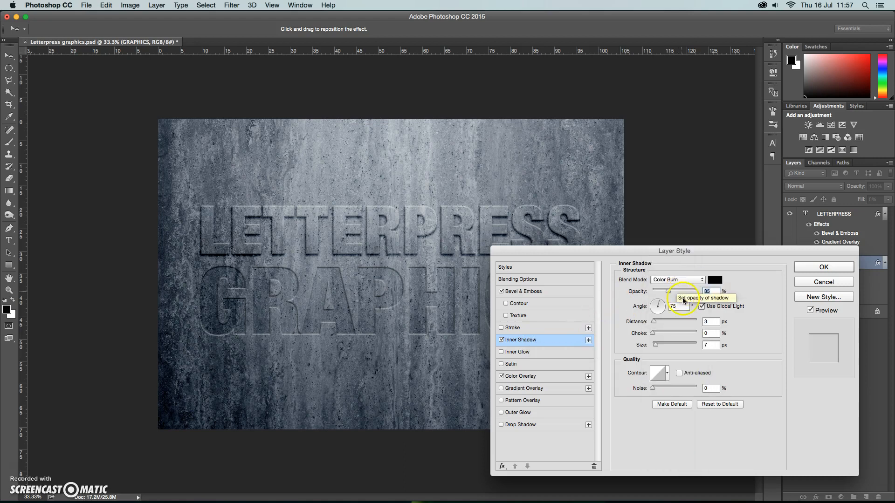
drag(671, 294, 665, 292)
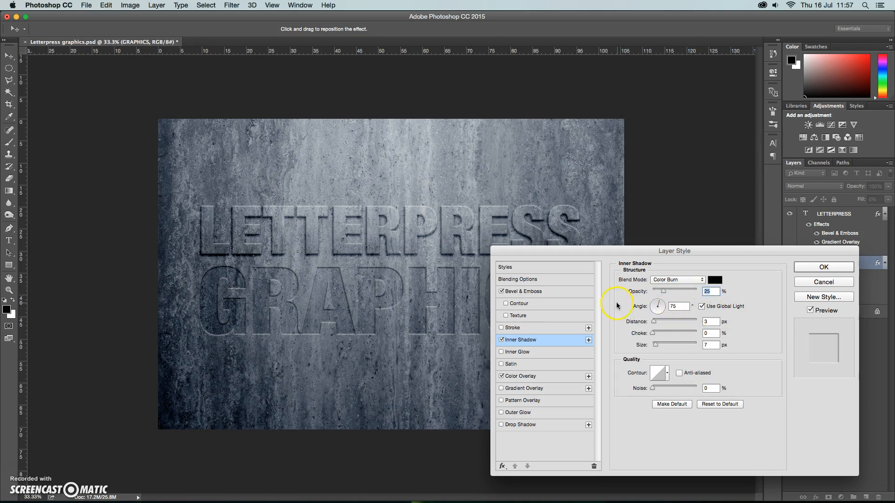
click(814, 267)
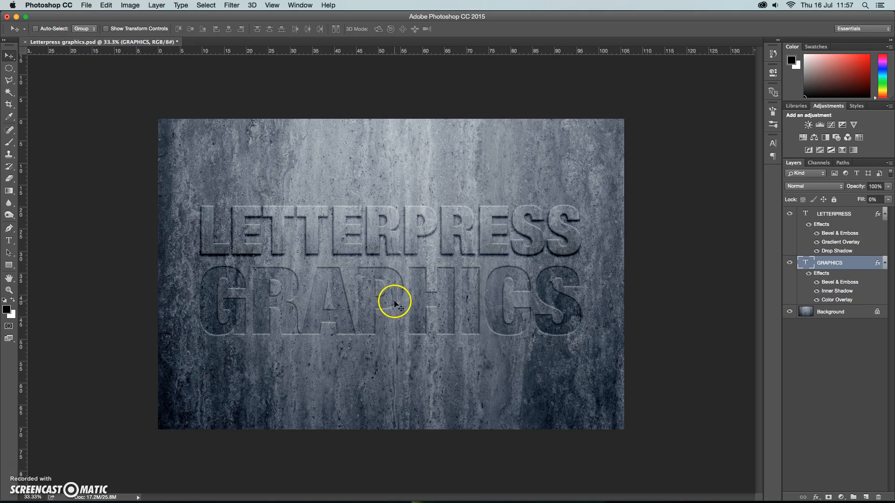
click(421, 240)
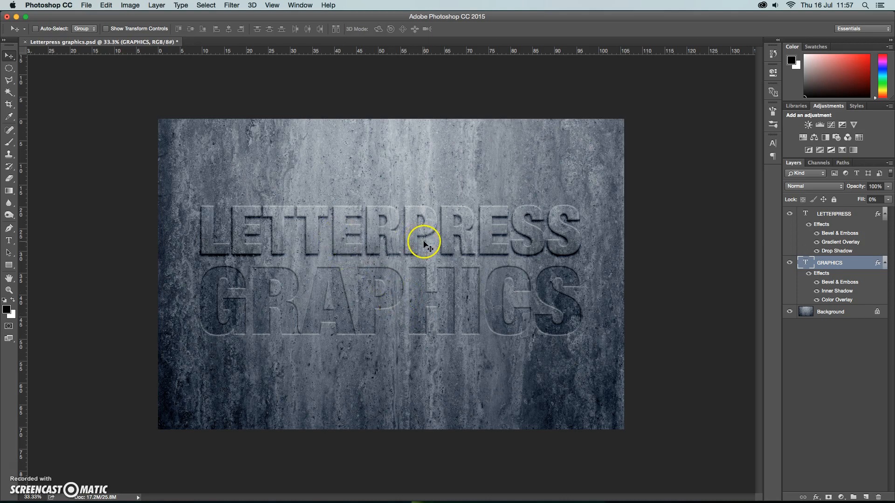